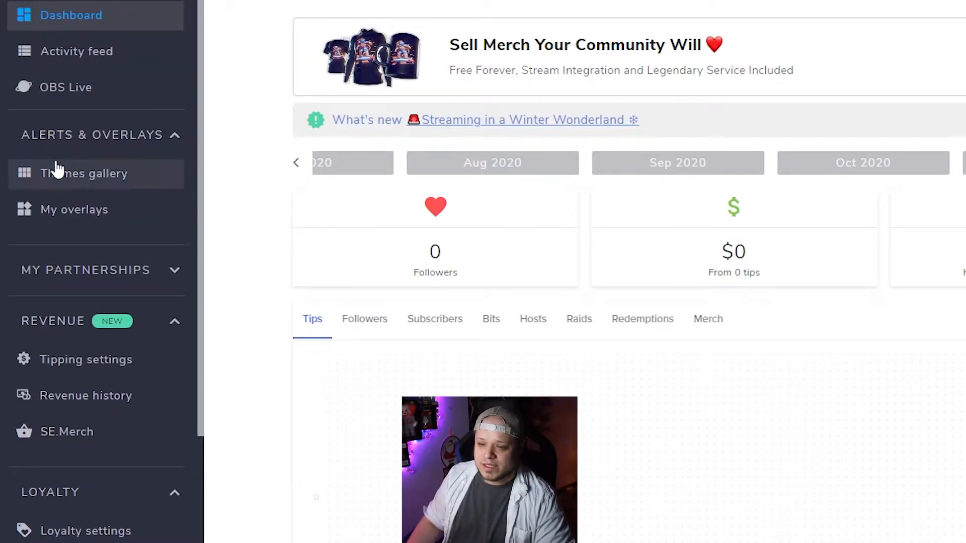
Step: View the My overlays page under Alerts & Overlays, and open the Themes gallery
left_click(173, 141)
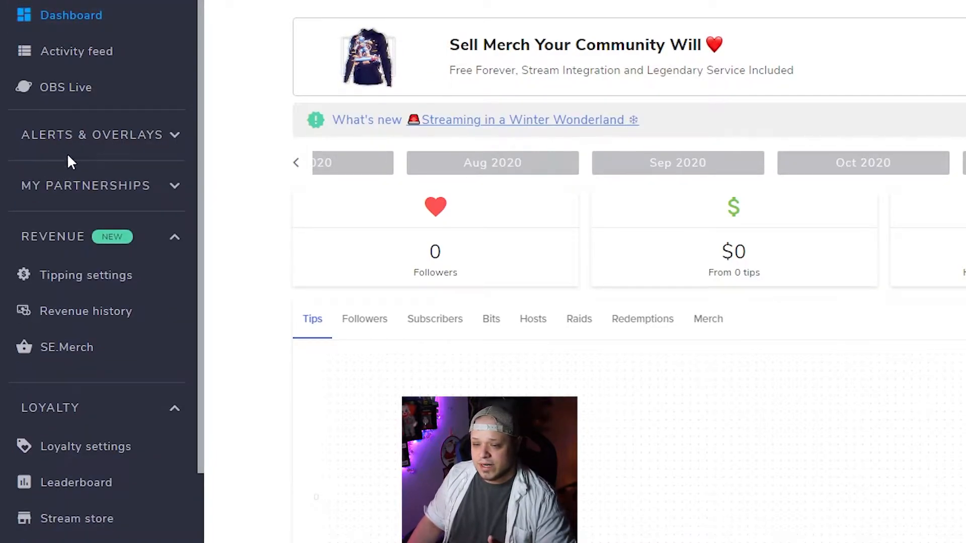
left_click(178, 145)
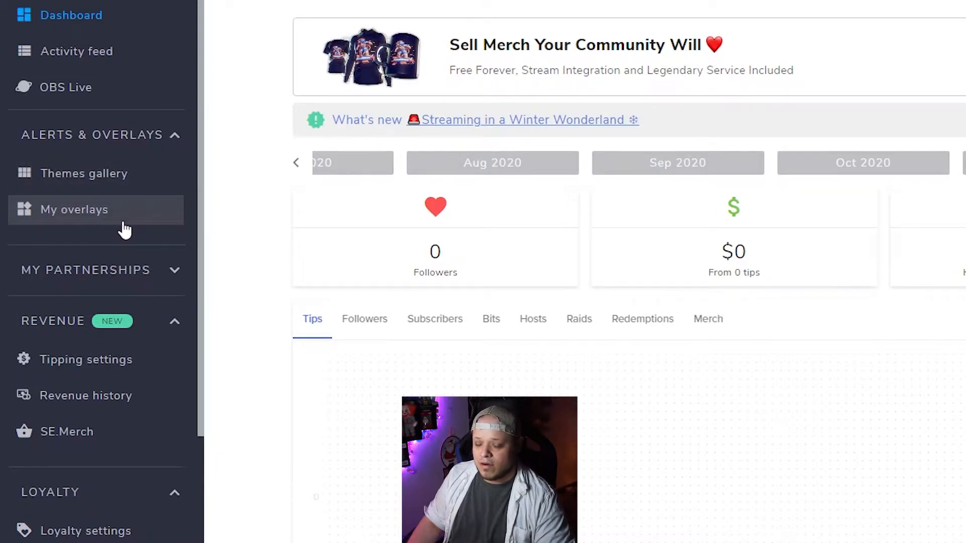
left_click(61, 217)
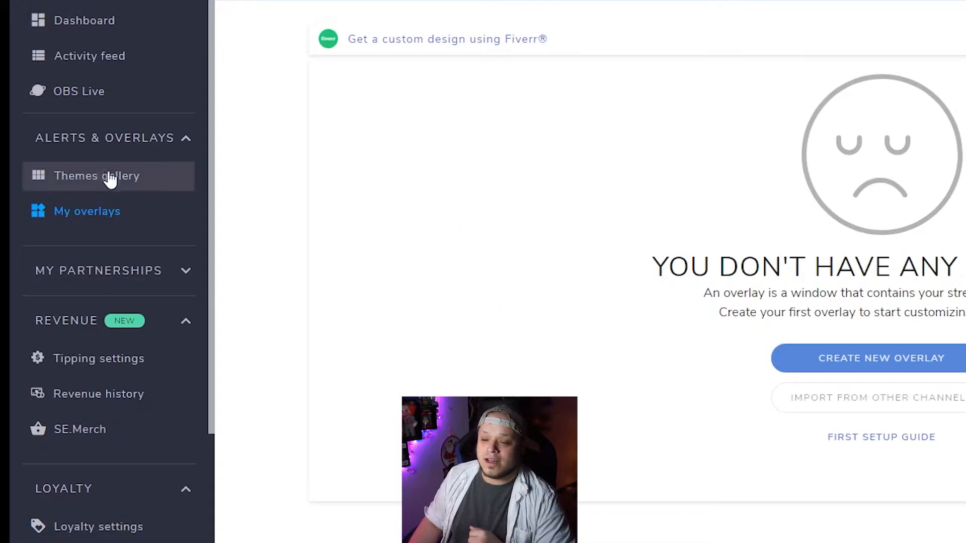
left_click(121, 183)
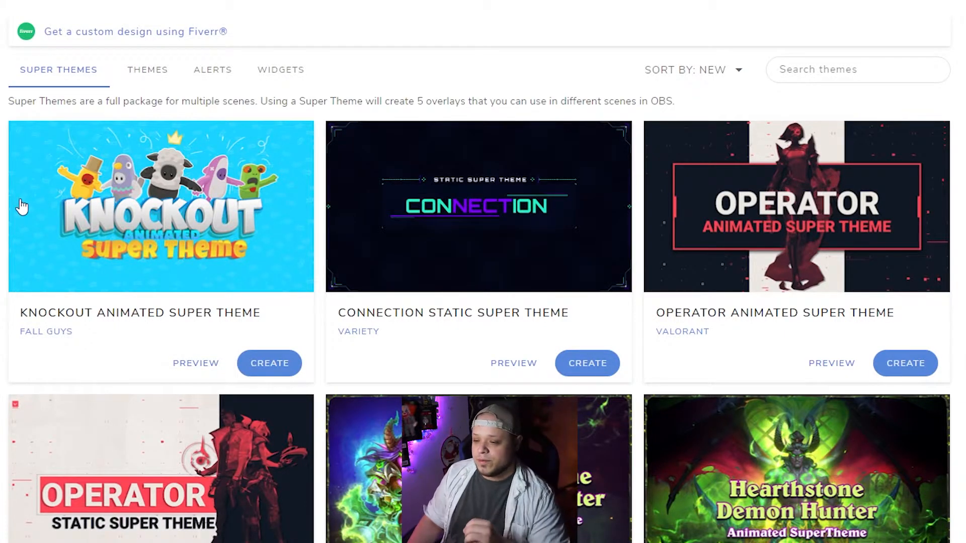
Step: Browse the super themes in the gallery, comparing the static and animated packages
scroll(21, 207, "down", 6)
scroll(20, 198, "down", 10)
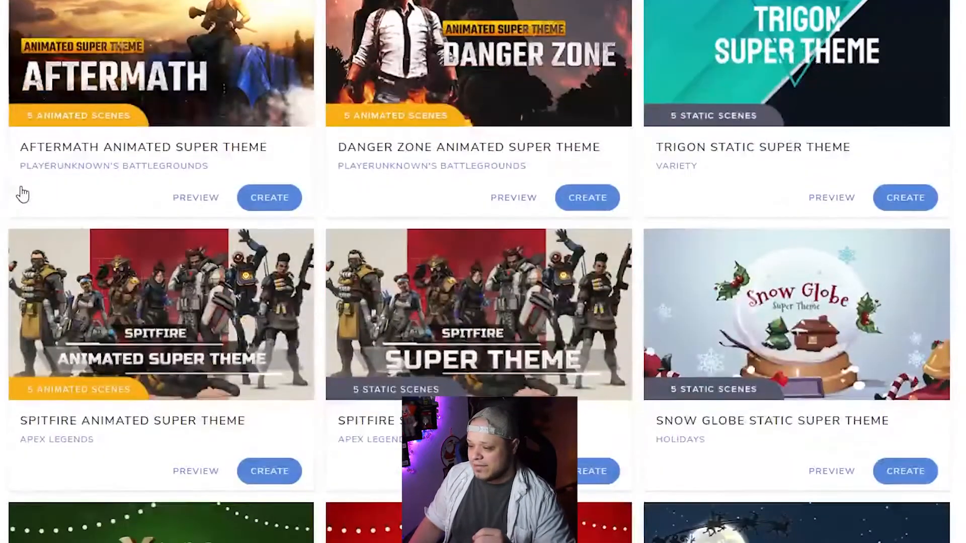
scroll(20, 202, "down", 14)
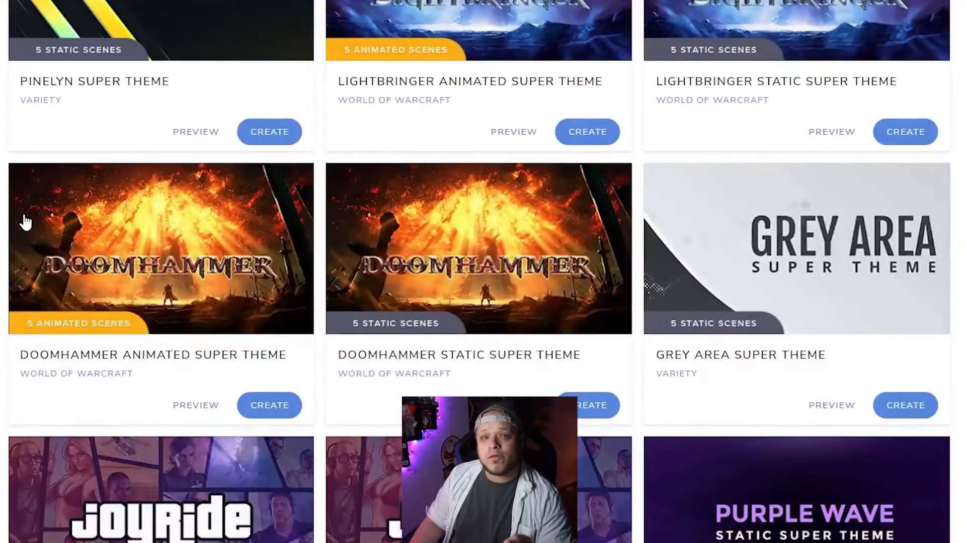
scroll(15, 208, "down", 6)
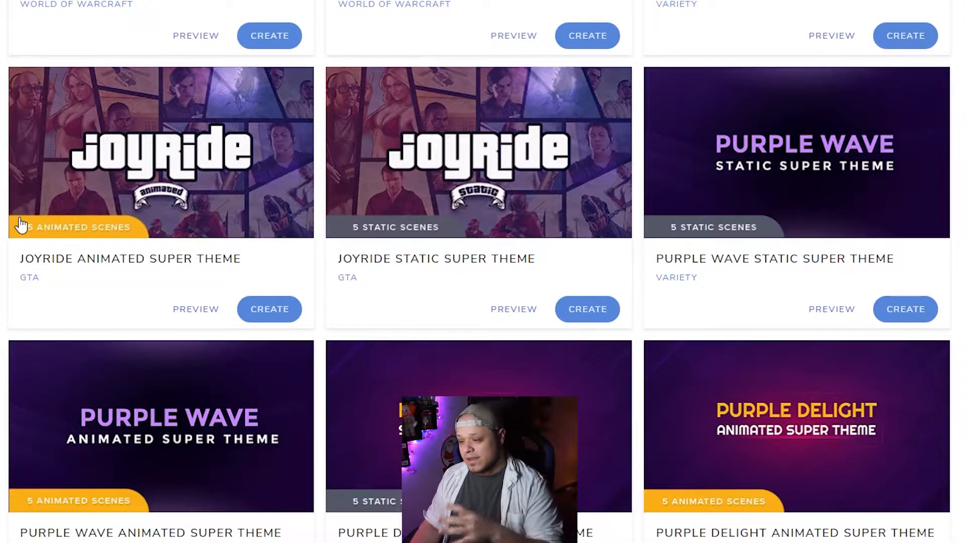
scroll(23, 227, "down", 3)
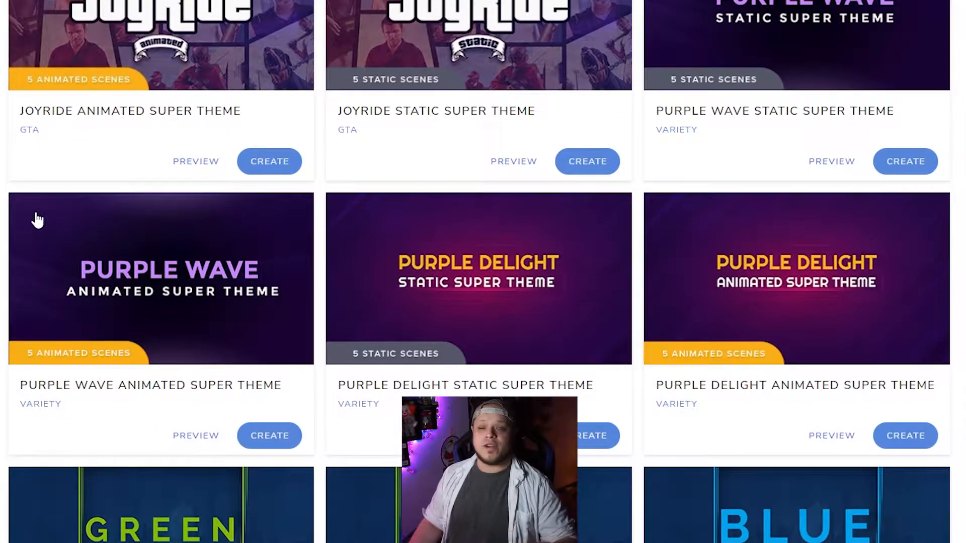
scroll(37, 223, "down", 4)
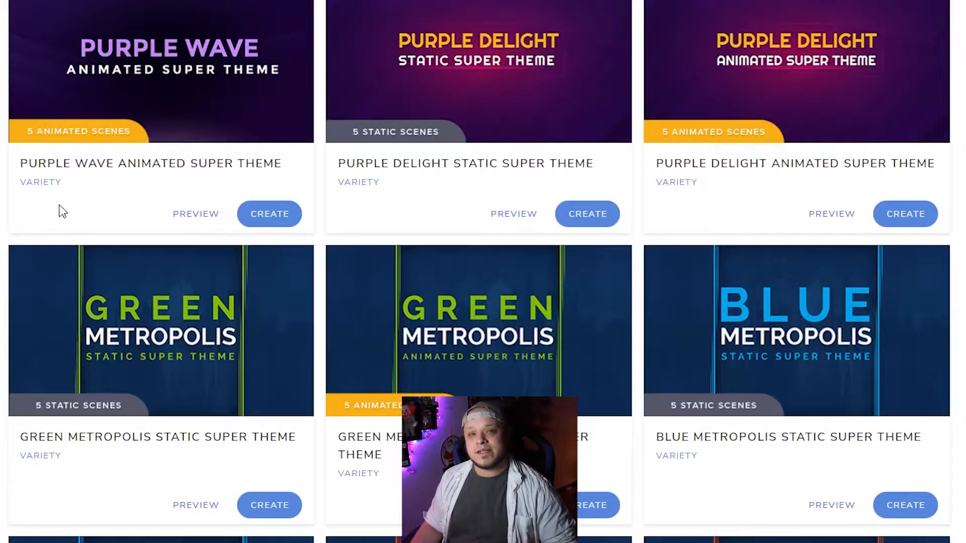
scroll(59, 272, "up", 8)
scroll(59, 286, "down", 10)
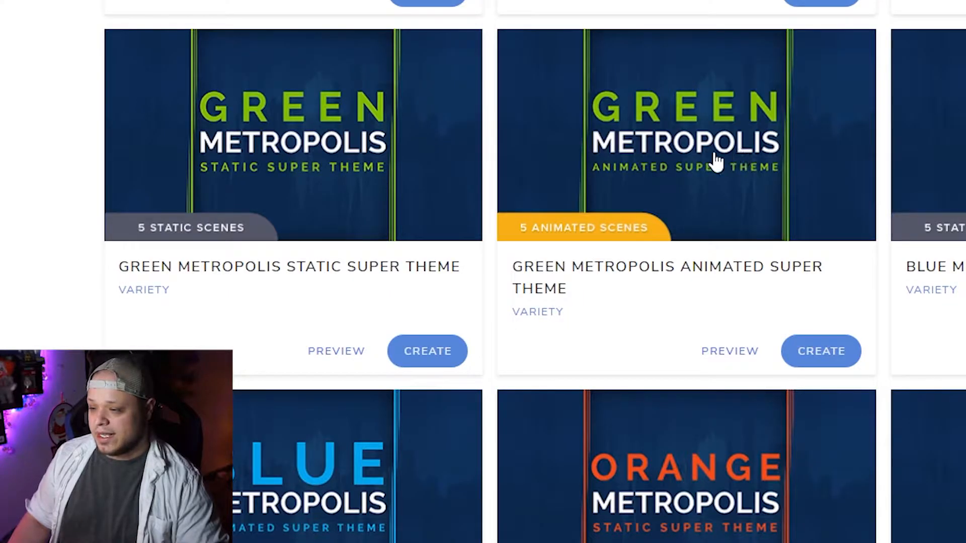
Step: Preview the in-game, talk, start, be-right-back and end scenes of the Green Metropolis Animated Super Theme
left_click(717, 162)
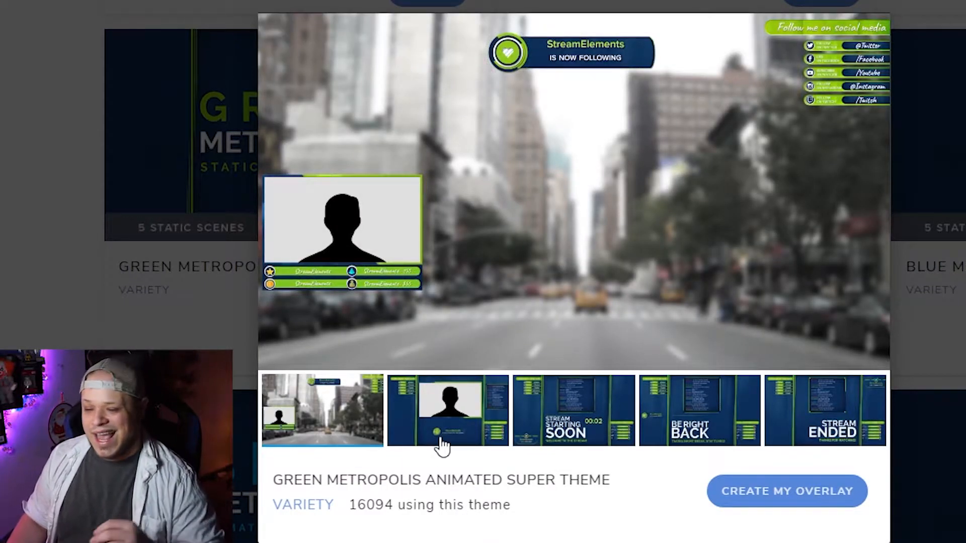
left_click(442, 446)
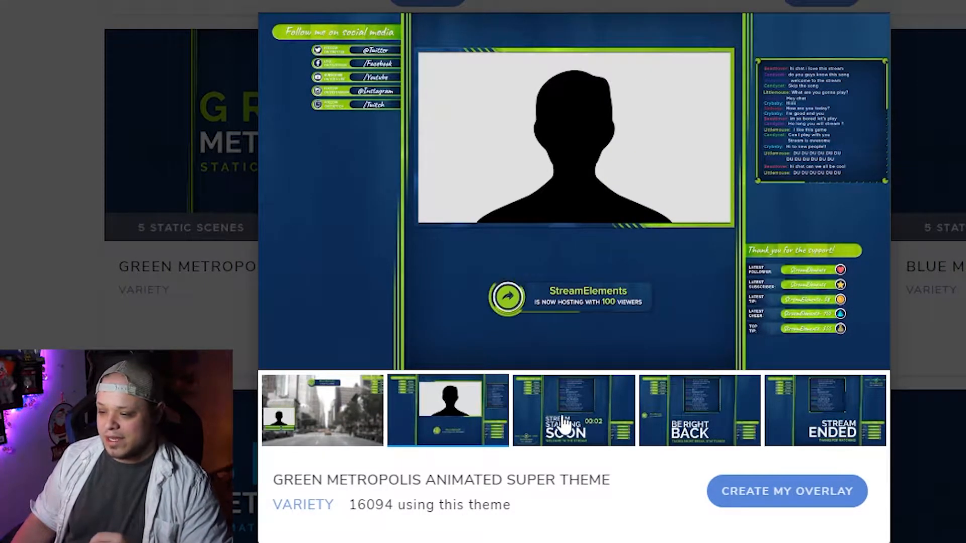
left_click(326, 409)
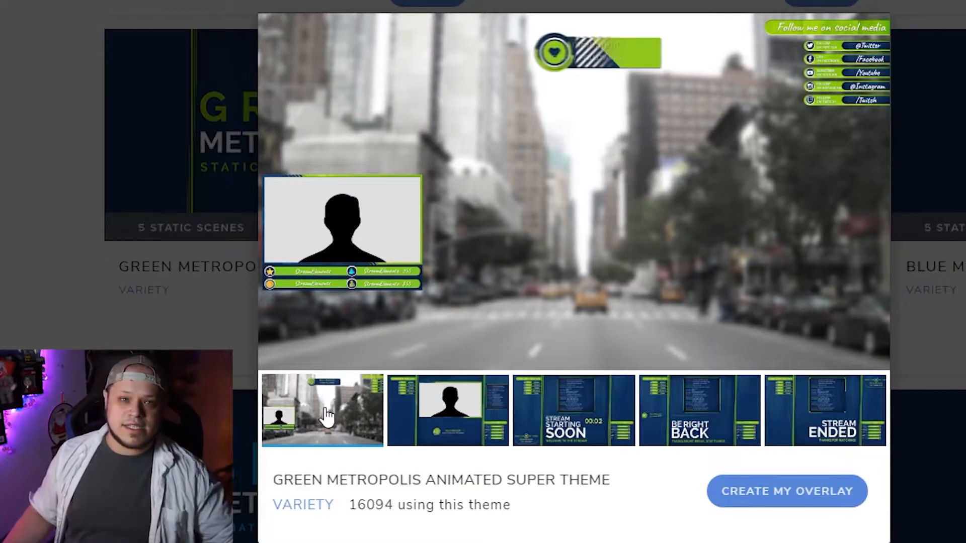
left_click(455, 401)
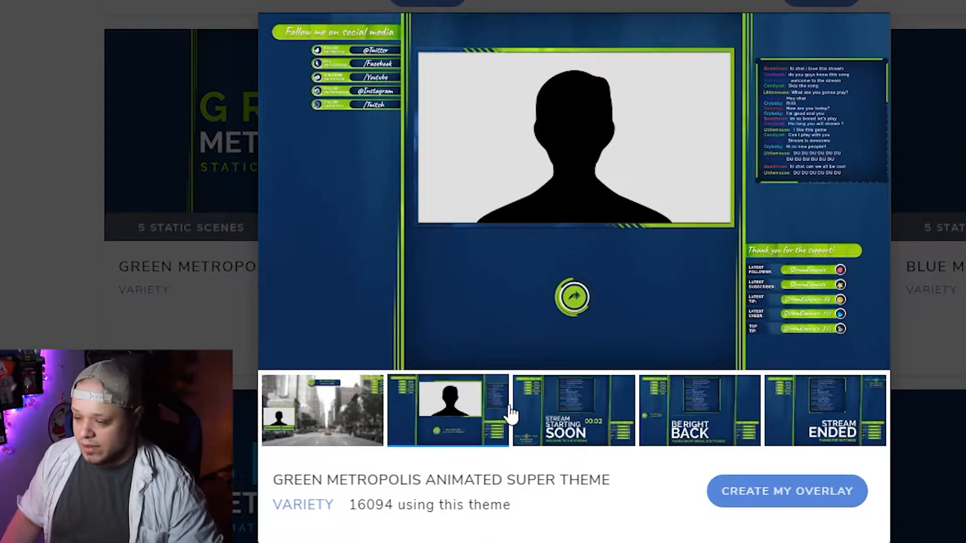
left_click(598, 433)
left_click(710, 434)
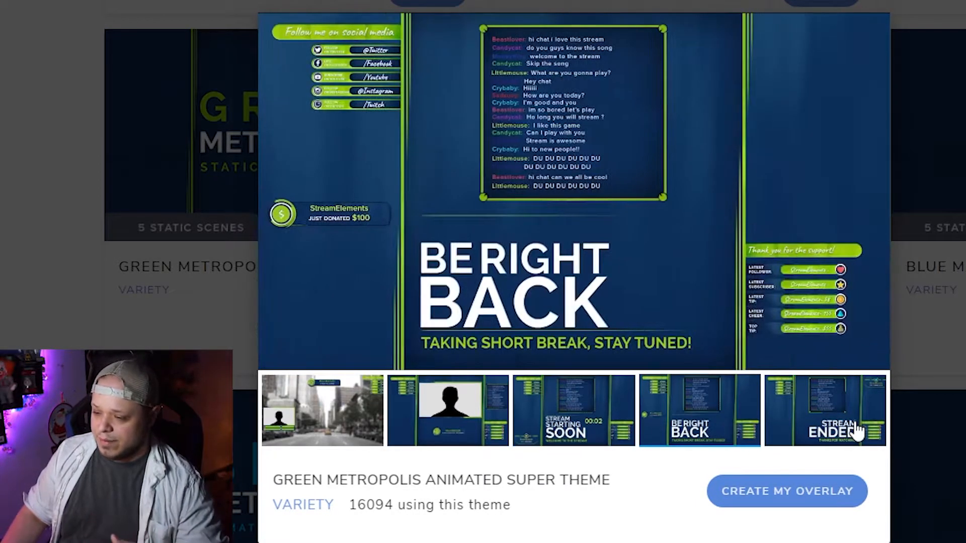
left_click(855, 431)
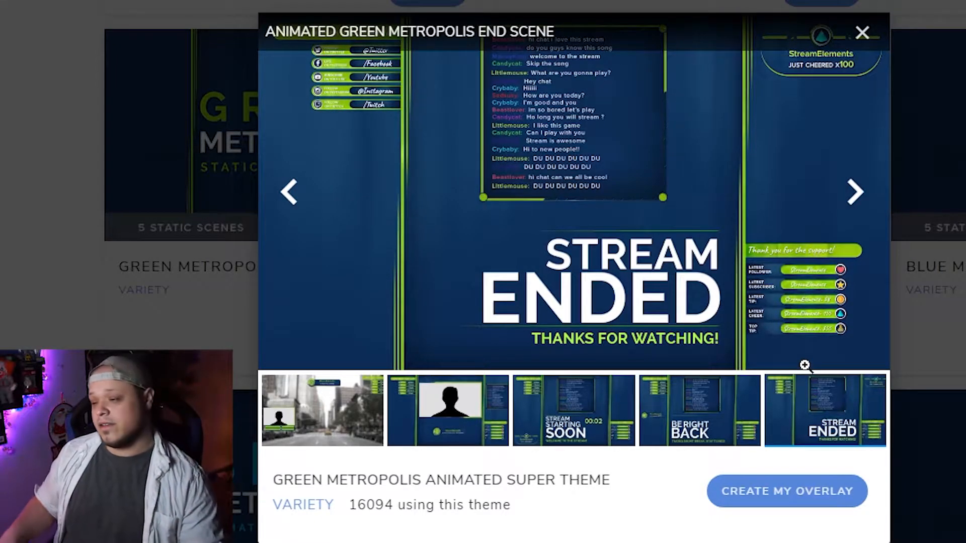
Step: Create overlays from the Green Metropolis Animated Super Theme named "this is my name" and show them in My overlays
left_click(796, 503)
left_click(369, 486)
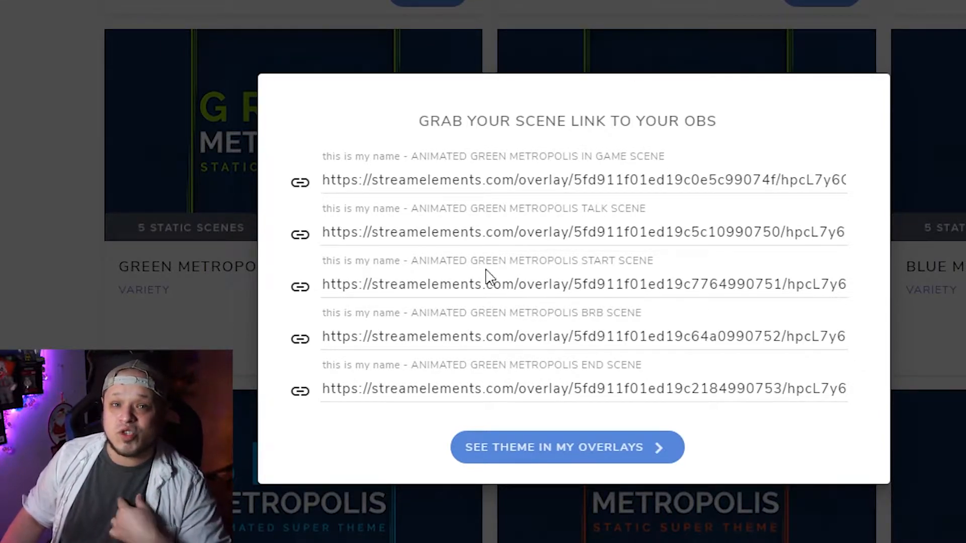
left_click(550, 458)
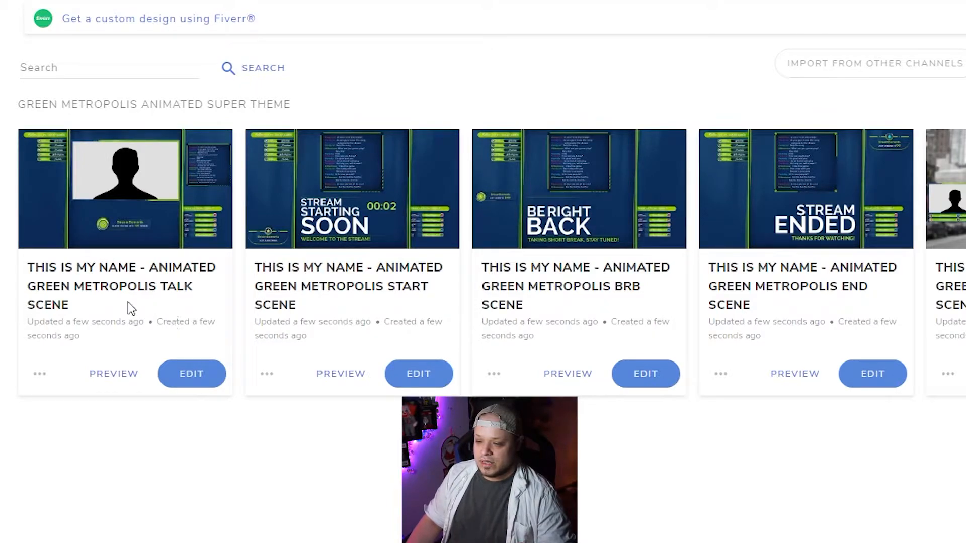
left_click(197, 377)
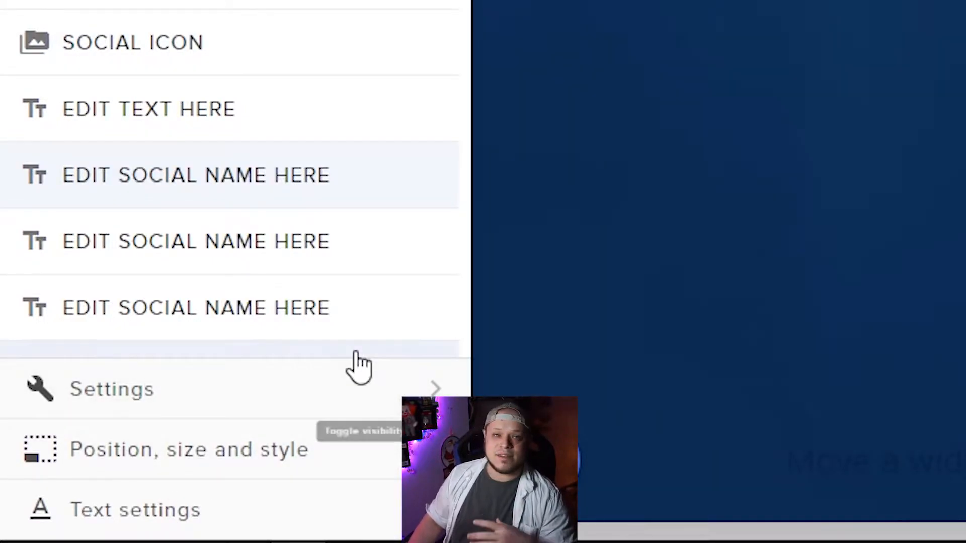
left_click(317, 402)
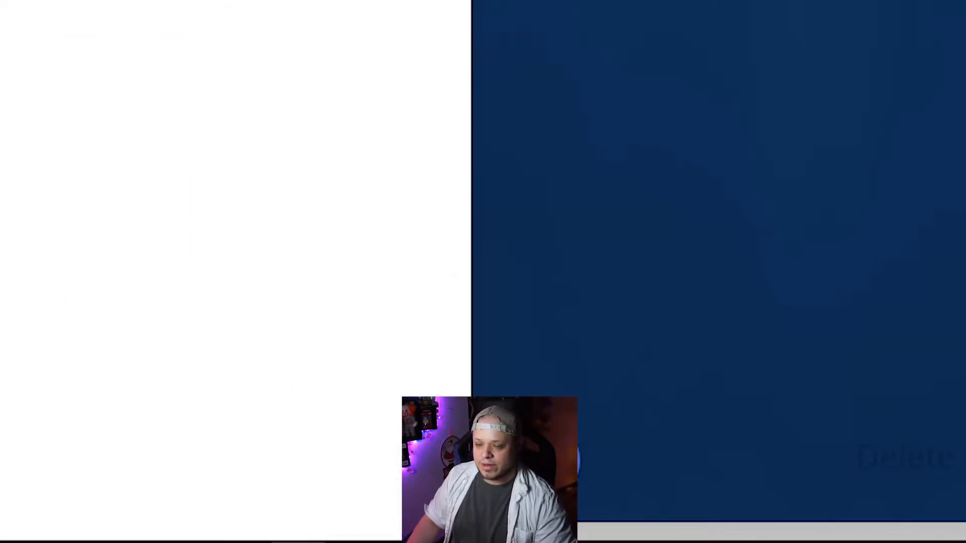
double_click(90, 197)
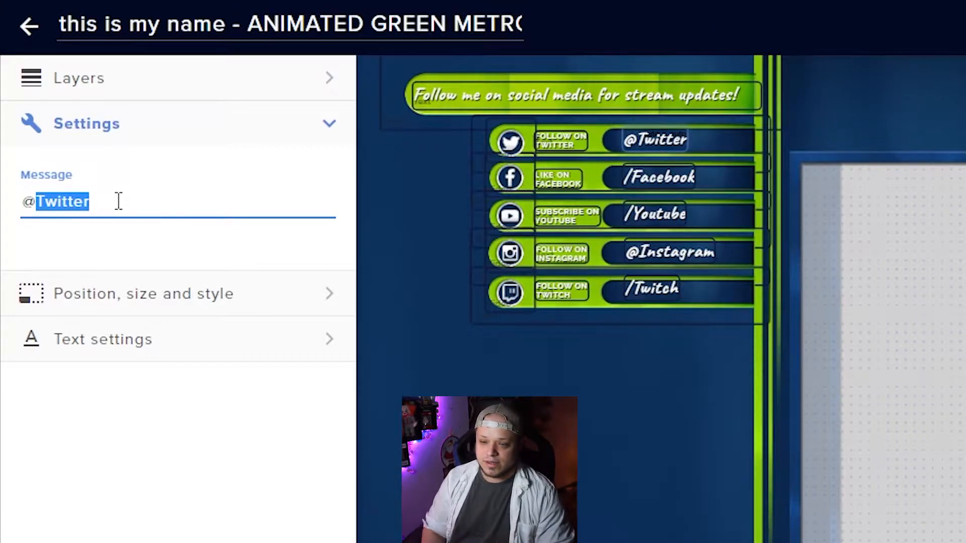
key("BackSpace")
type("exiegaming")
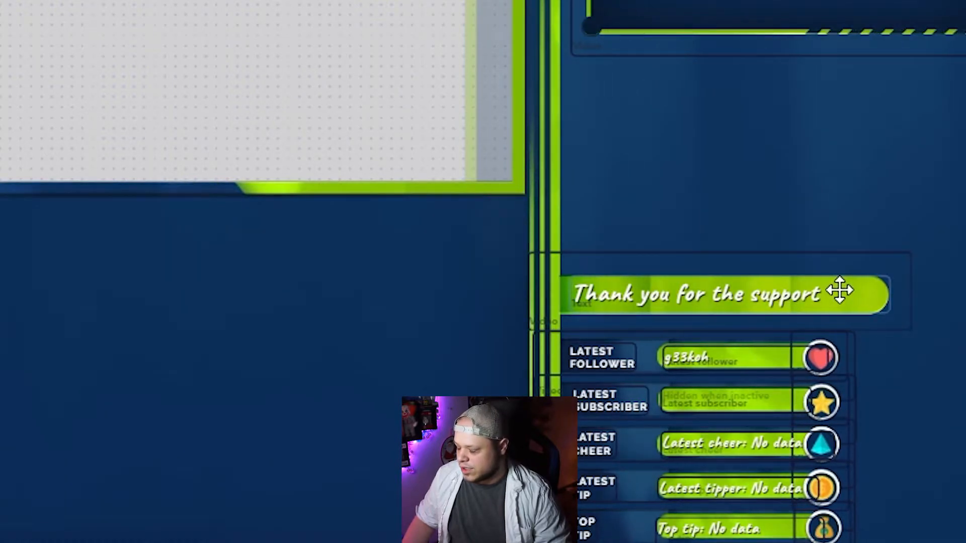
Step: Move the "Thank you for the support" text off its green banner, delete the text and the banner, and undo both deletions
left_click_drag(349, 342, 251, 348)
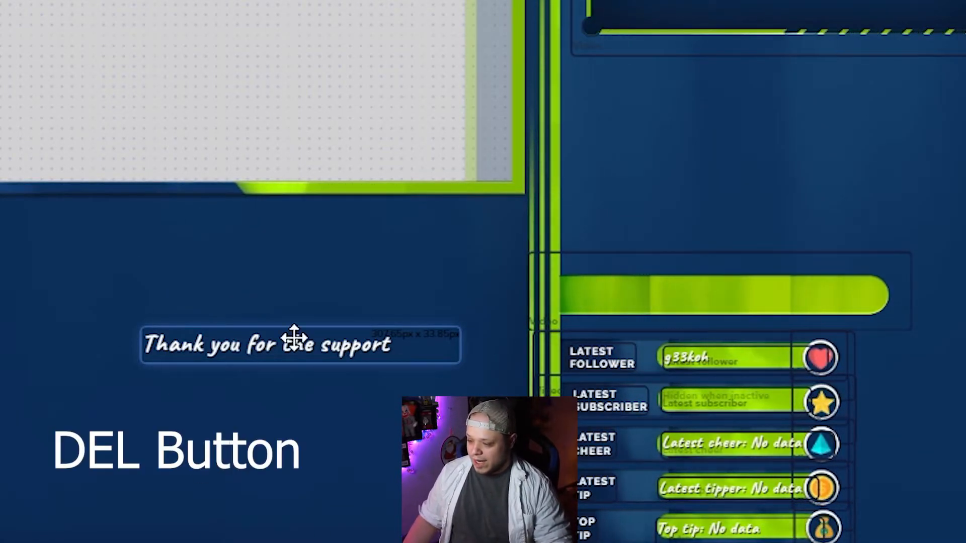
key("Delete")
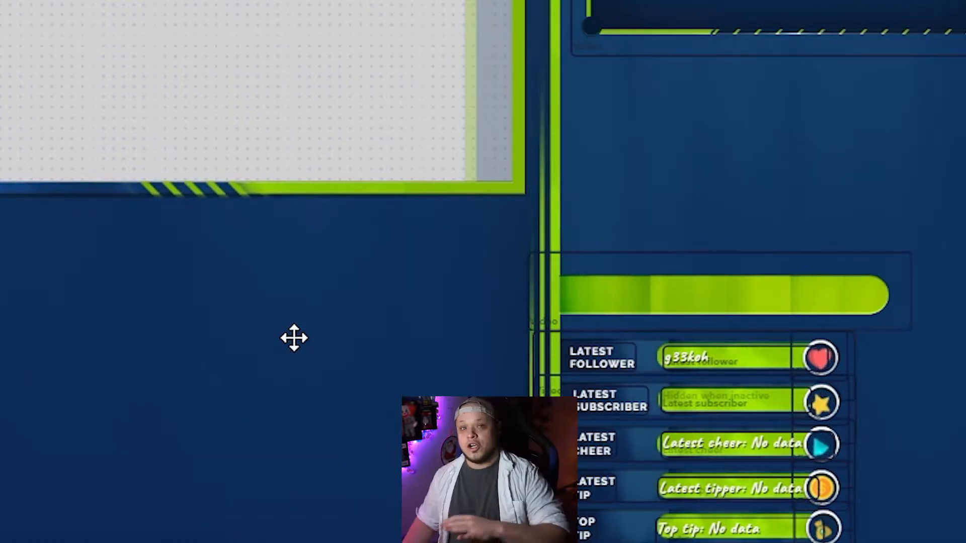
left_click(794, 298)
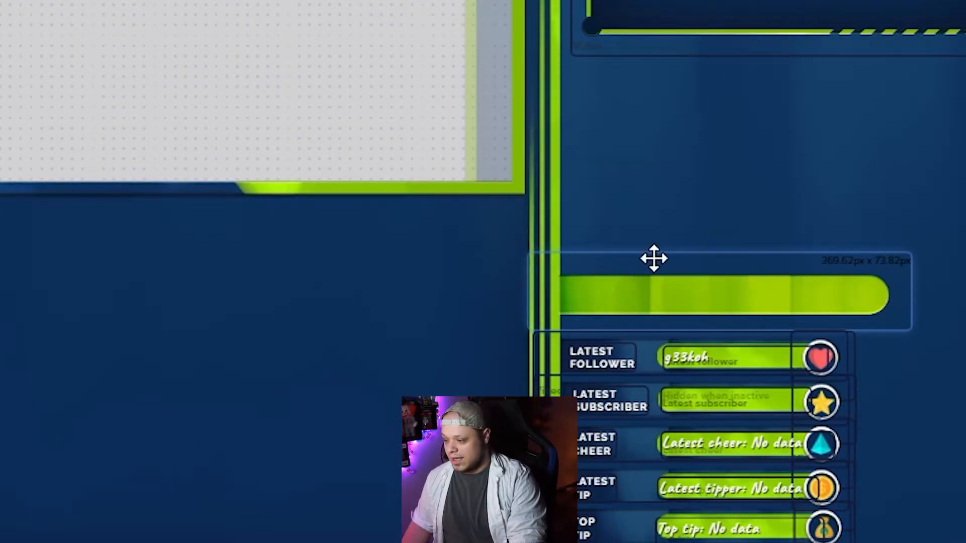
key("Delete")
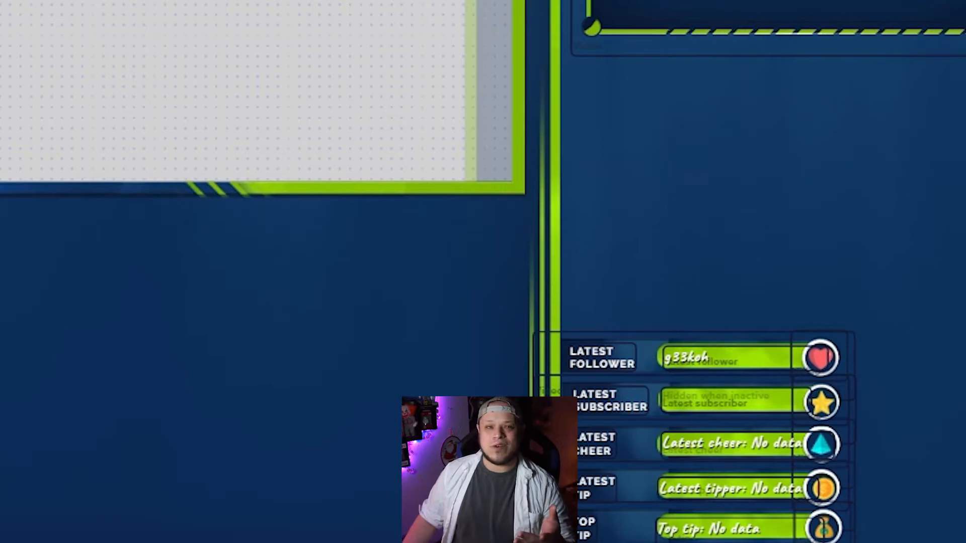
key("ctrl+z")
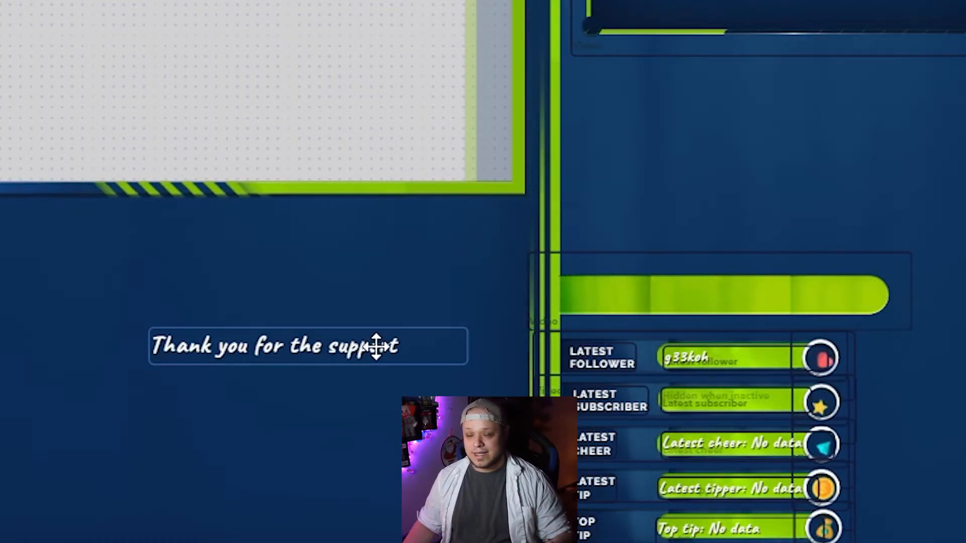
Step: Delete the "Thank you for the support" text from the talk scene
left_click(428, 332)
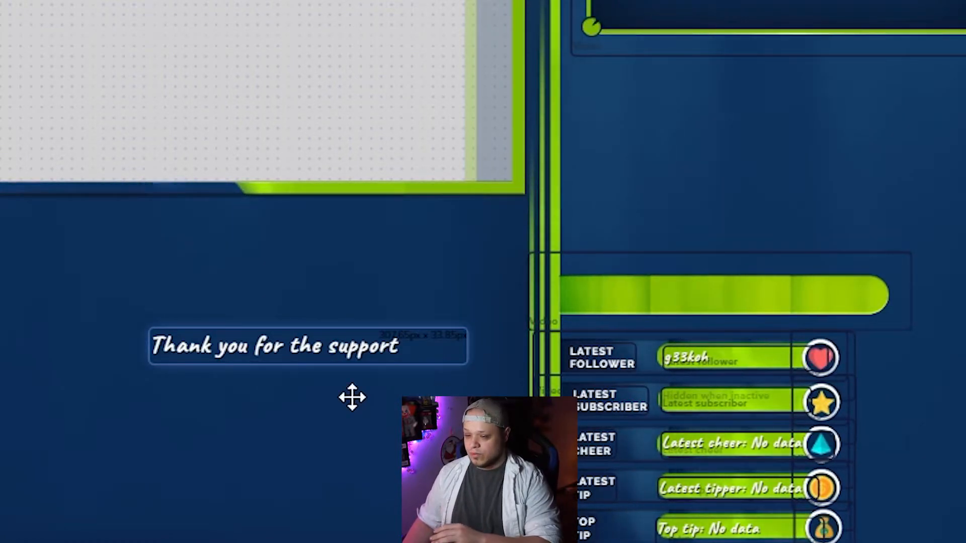
key("Delete")
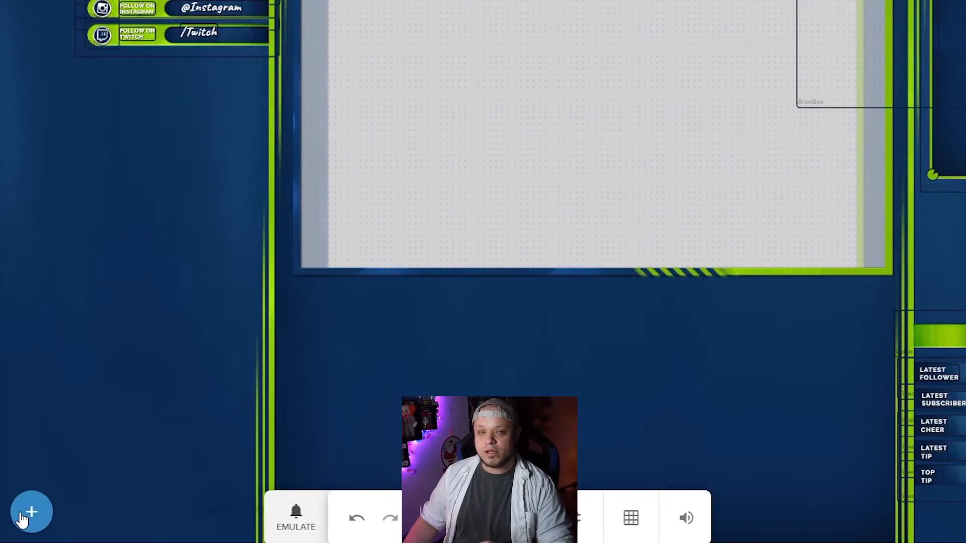
Step: Look through the widget categories available to add to the overlay
left_click(22, 518)
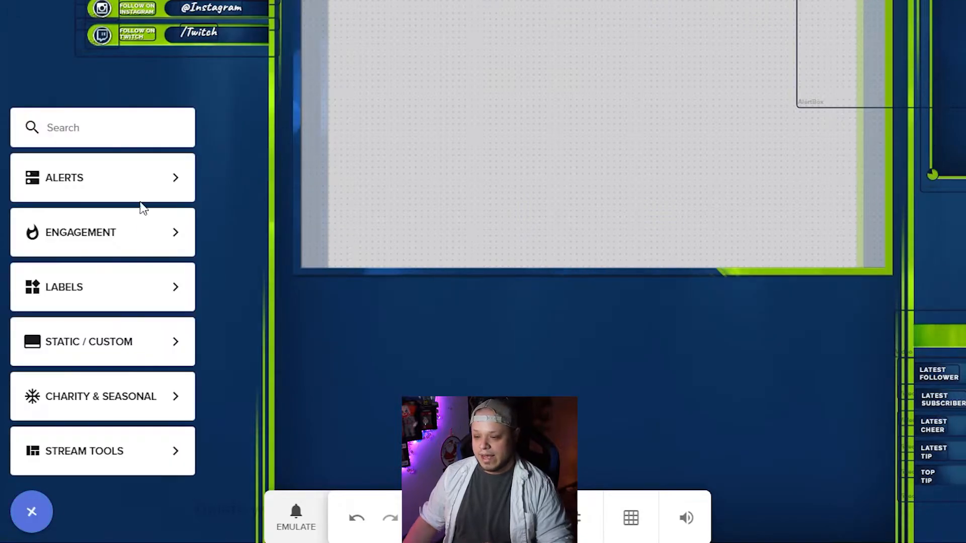
mouse_move(99, 389)
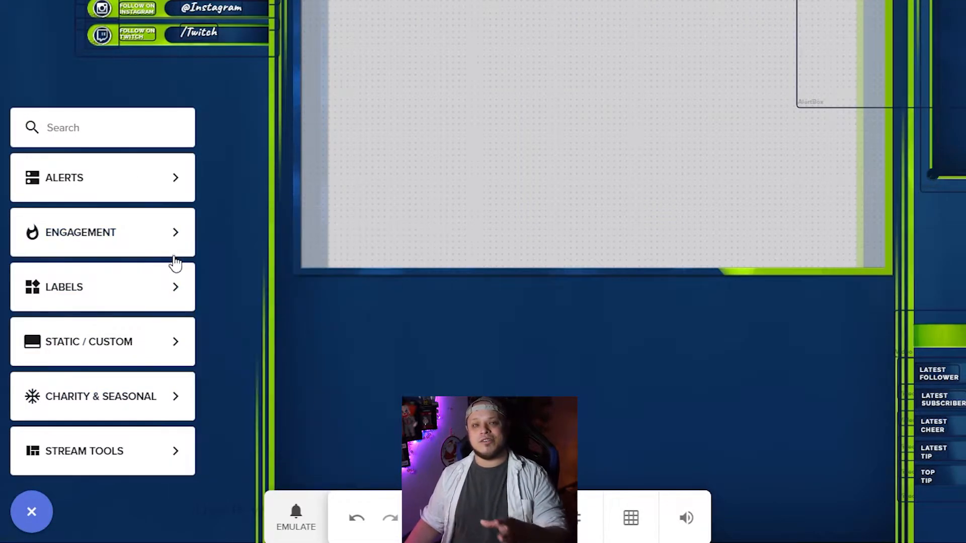
mouse_move(112, 202)
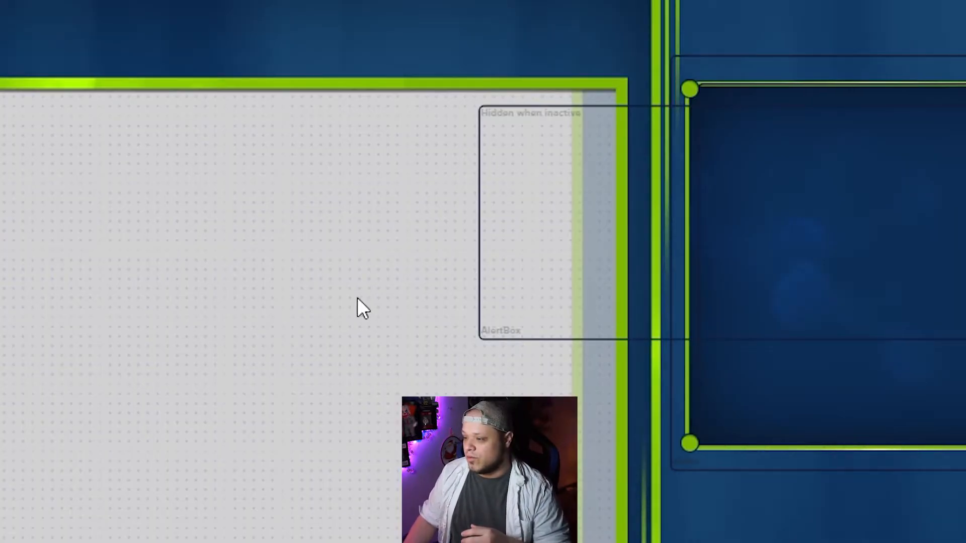
Step: Move the AlertBox widget further left over the talk scene's webcam frame
left_click(498, 326)
left_click_drag(521, 304, 366, 323)
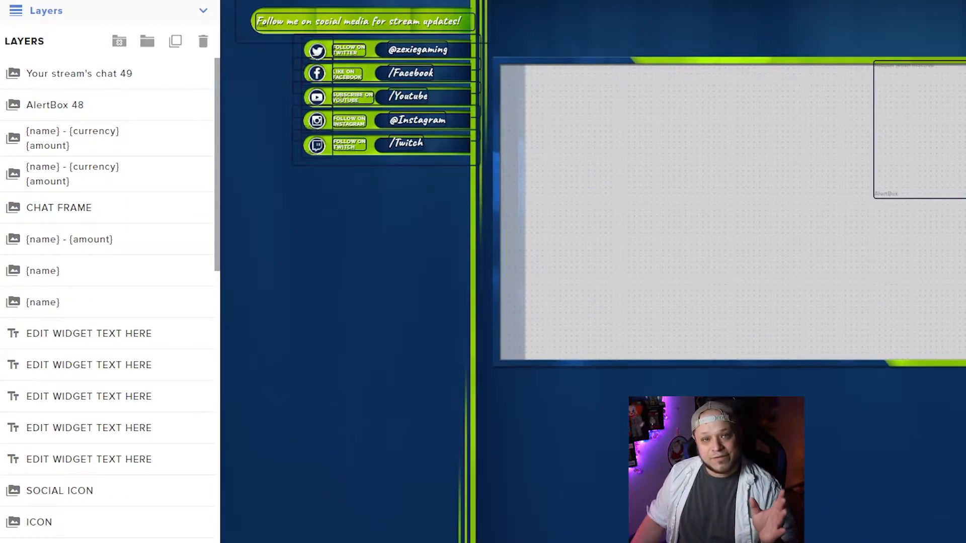
Step: Add a static text box to the talk scene and place it on the green banner above the latest follower label
left_click(254, 542)
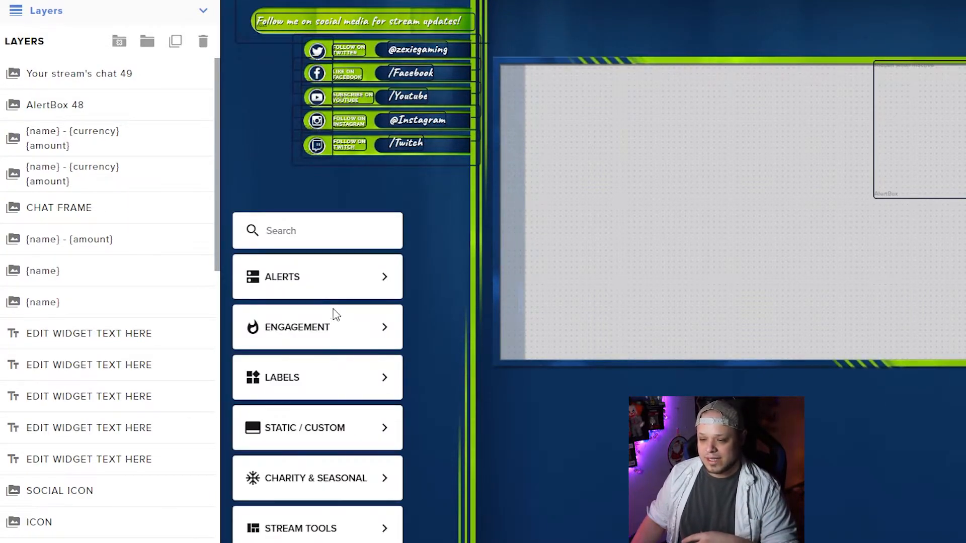
left_click(345, 278)
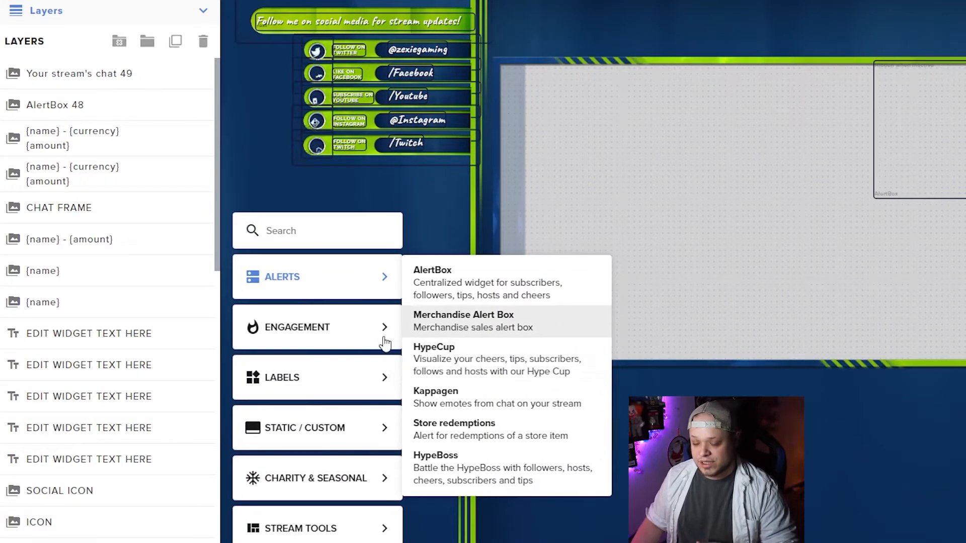
left_click(348, 333)
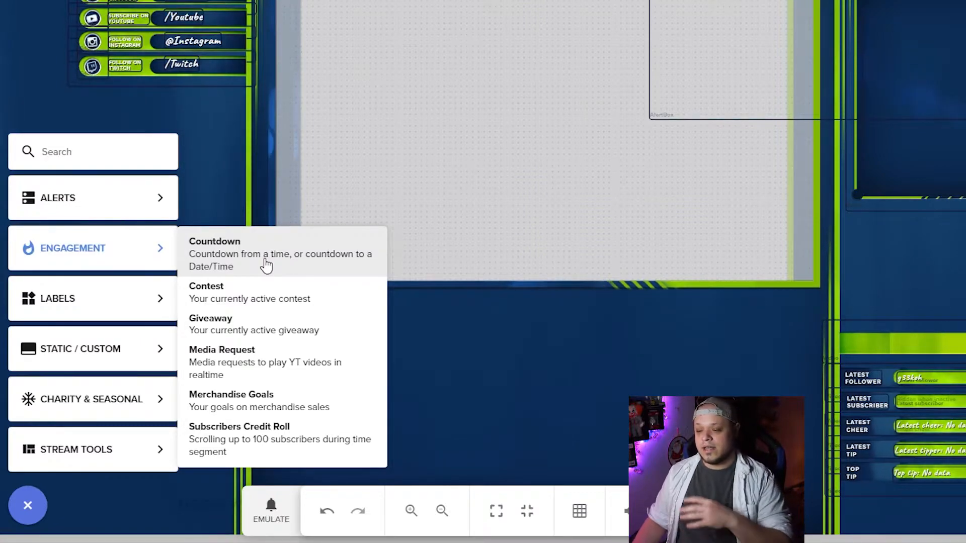
mouse_move(109, 314)
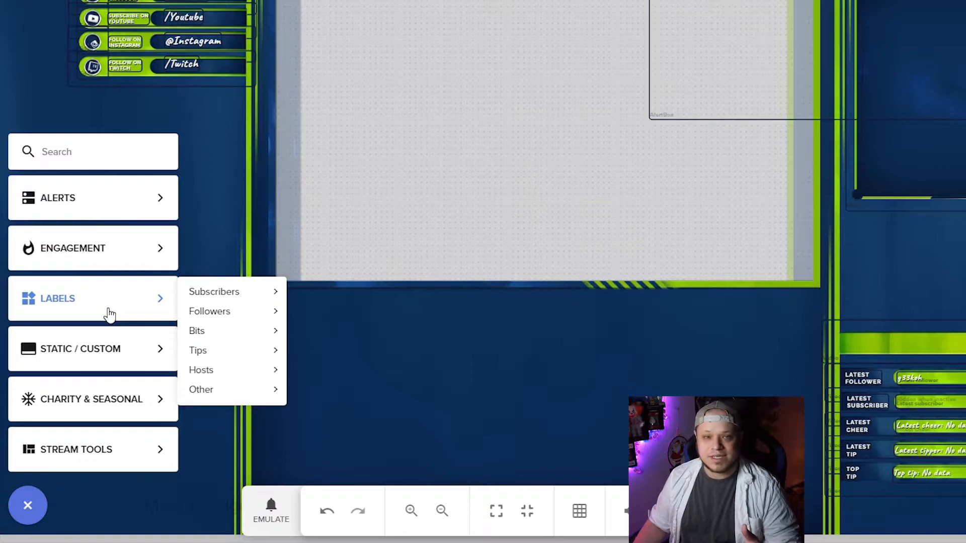
mouse_move(64, 358)
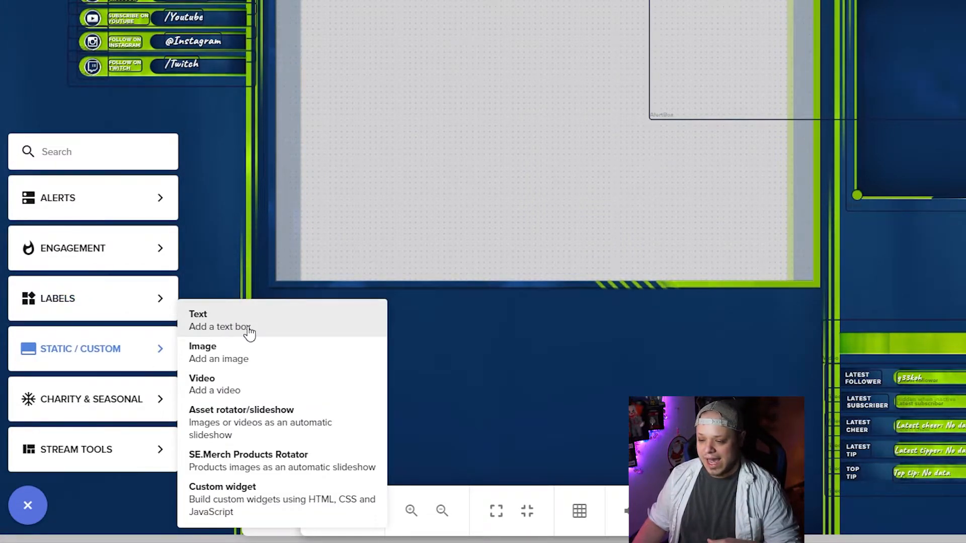
left_click(468, 354)
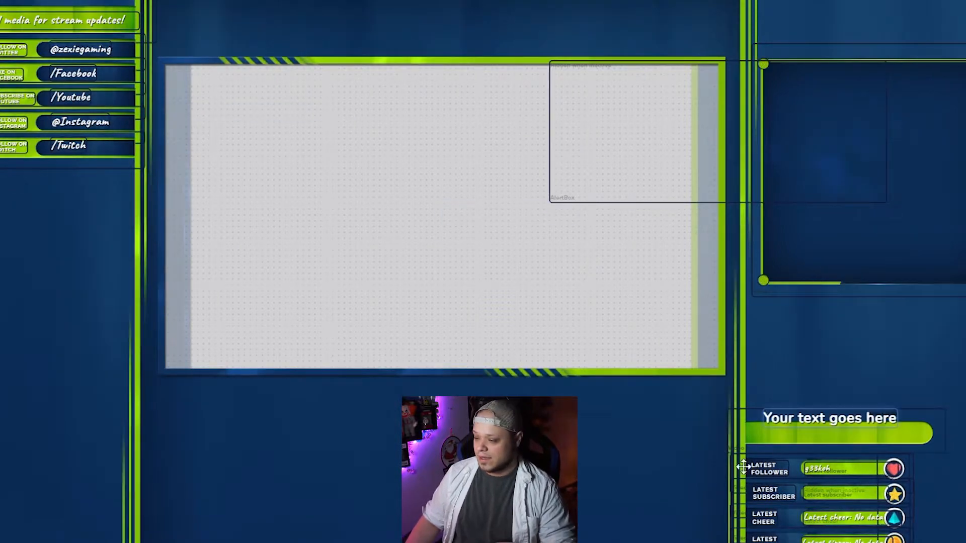
left_click_drag(817, 418, 781, 415)
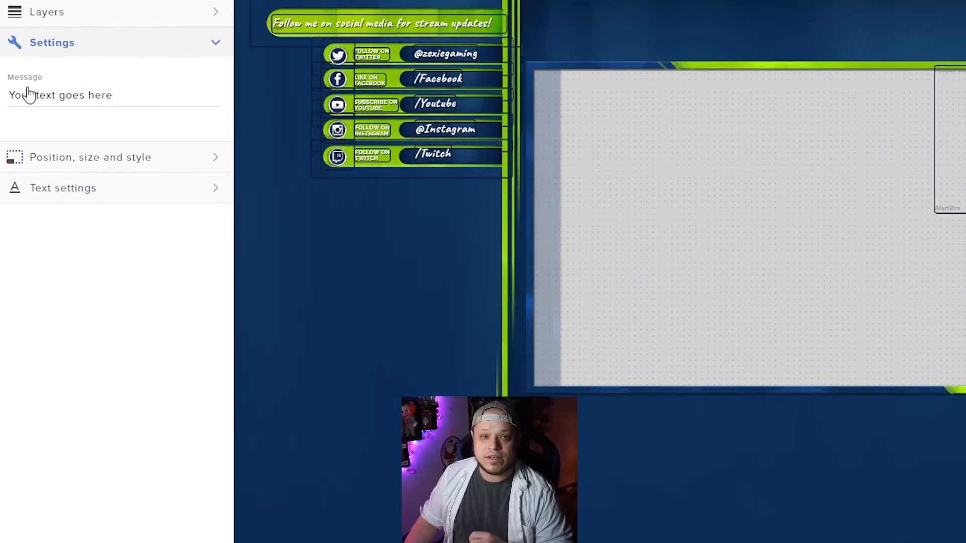
Step: Change the new text box's message to "Hello Youtube"
triple_click(112, 94)
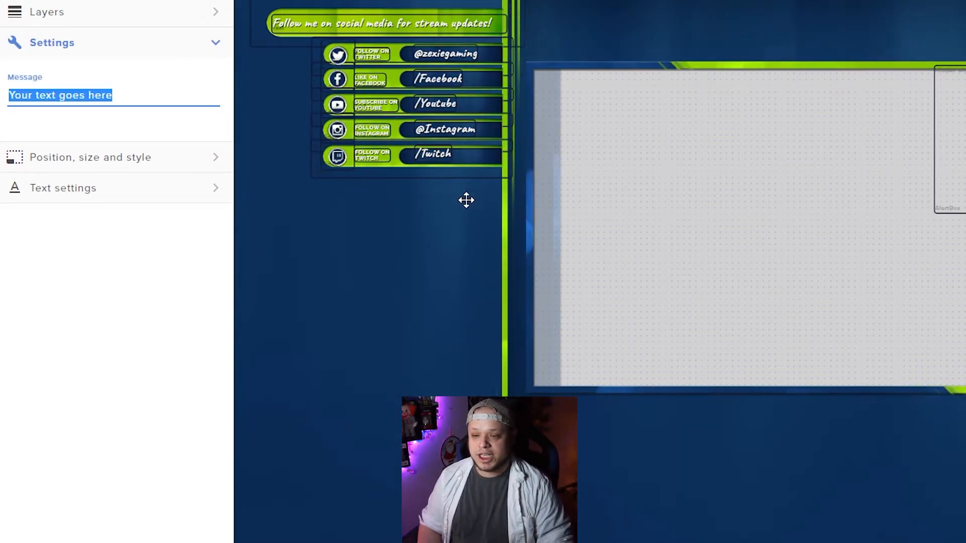
key("BackSpace")
type("Hello Youtube")
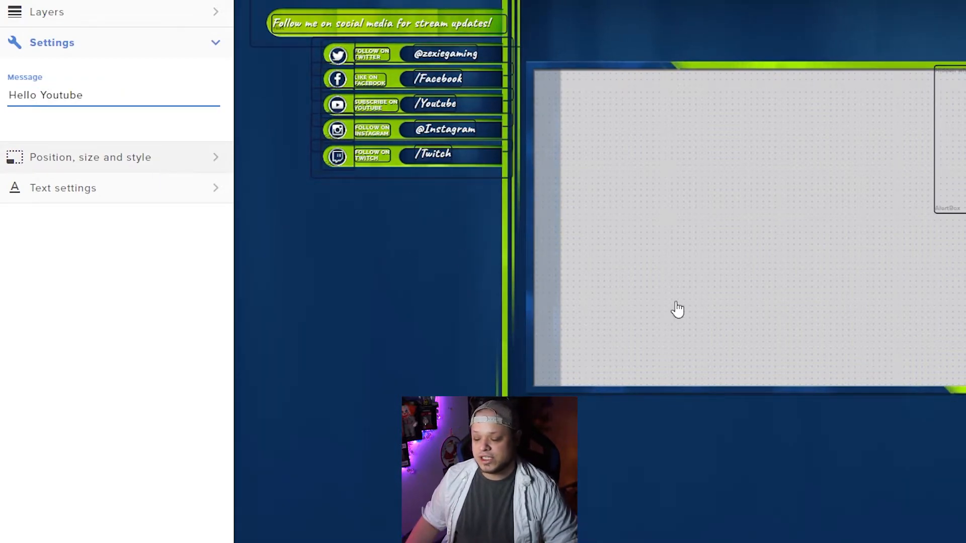
Step: Open the position, size and style settings of the "Hello Youtube" text box and try to resize it
left_click(175, 169)
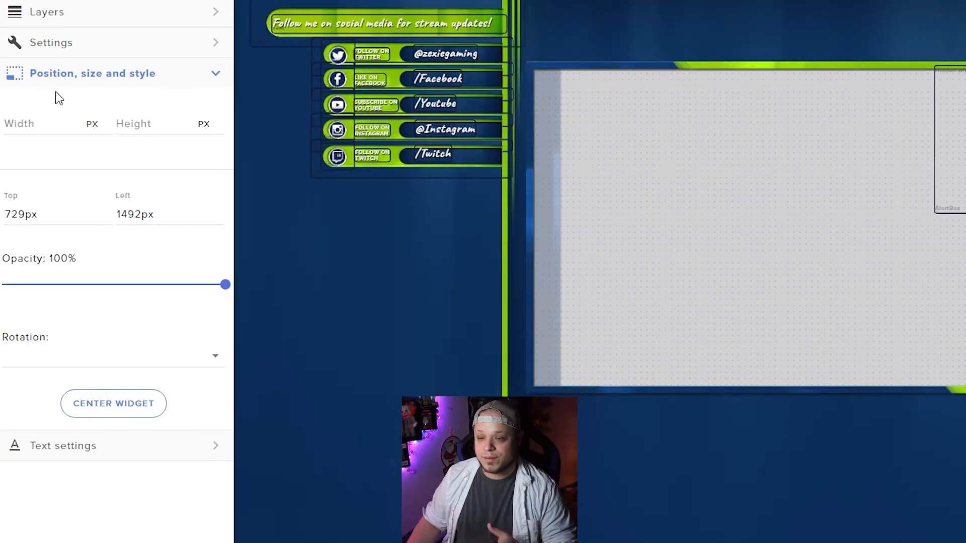
left_click(37, 122)
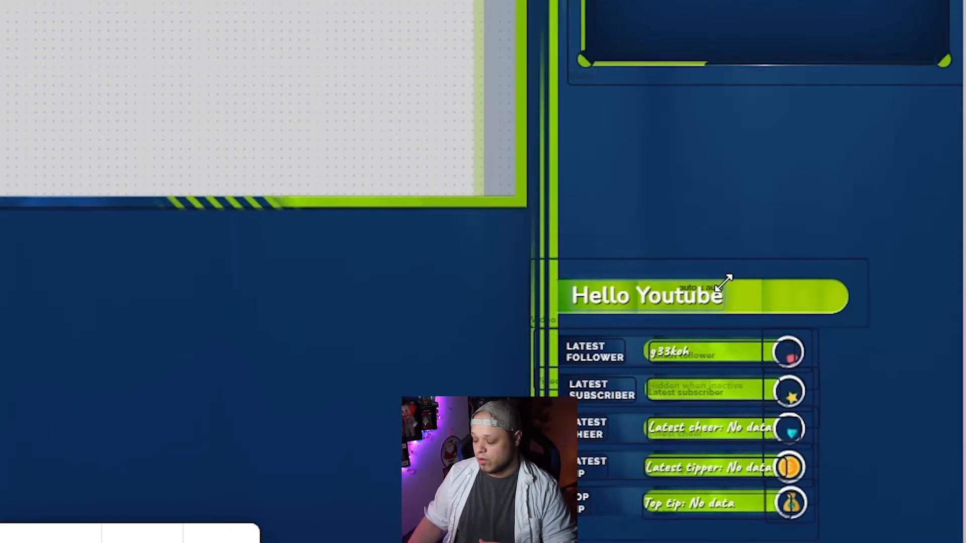
left_click_drag(729, 278, 658, 254)
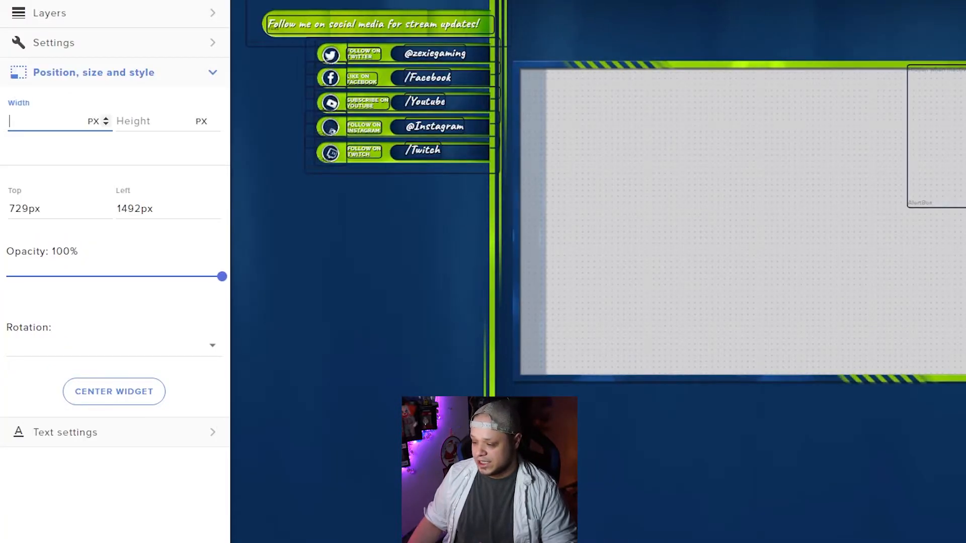